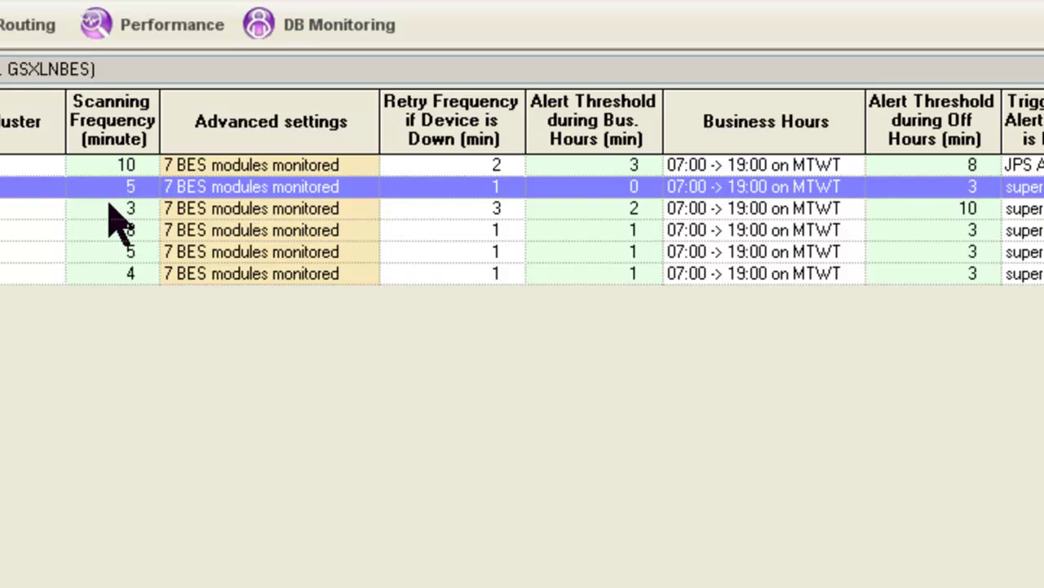
# Step: Set the scanning frequency of the BES server in the third row to 2 minutes
pyautogui.click(110, 273)
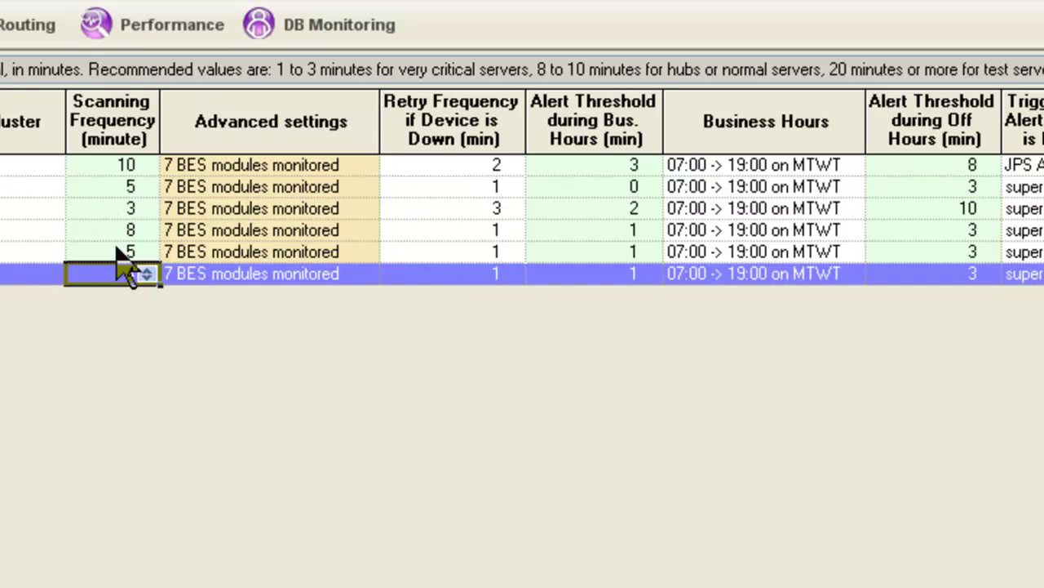
pyautogui.click(105, 187)
pyautogui.click(102, 210)
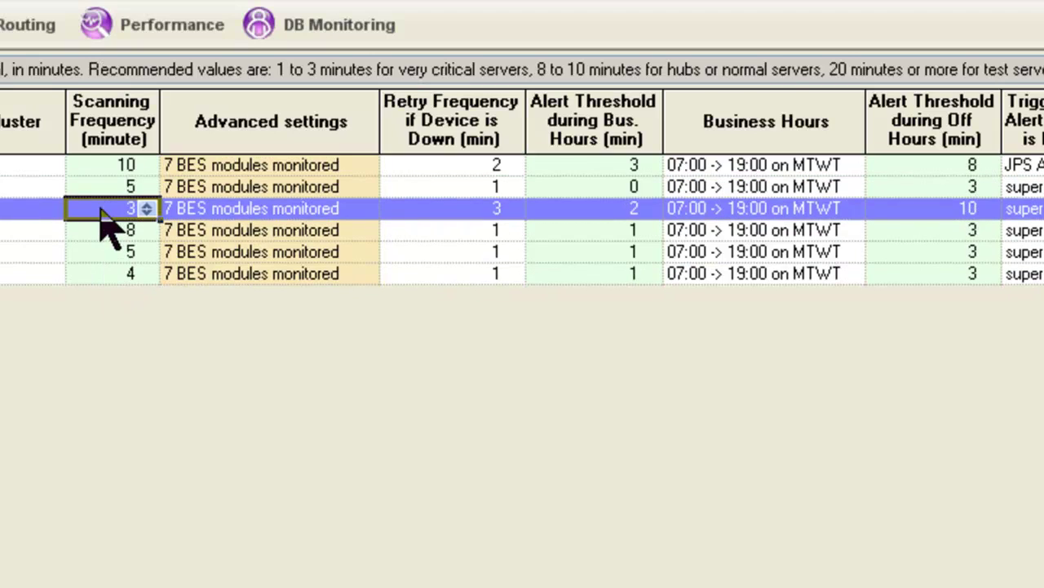
pyautogui.click(147, 213)
pyautogui.click(146, 213)
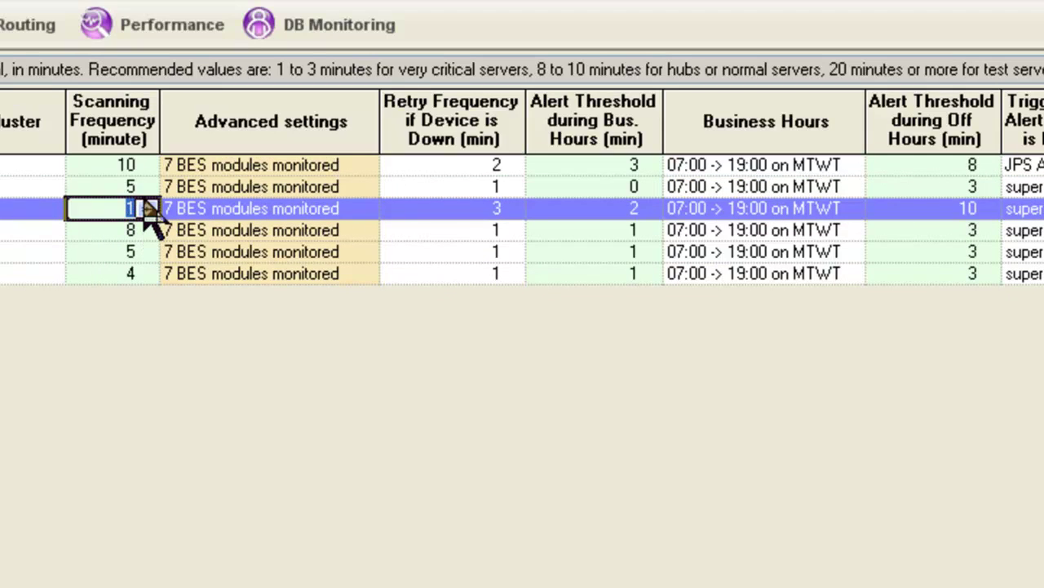
pyautogui.click(145, 204)
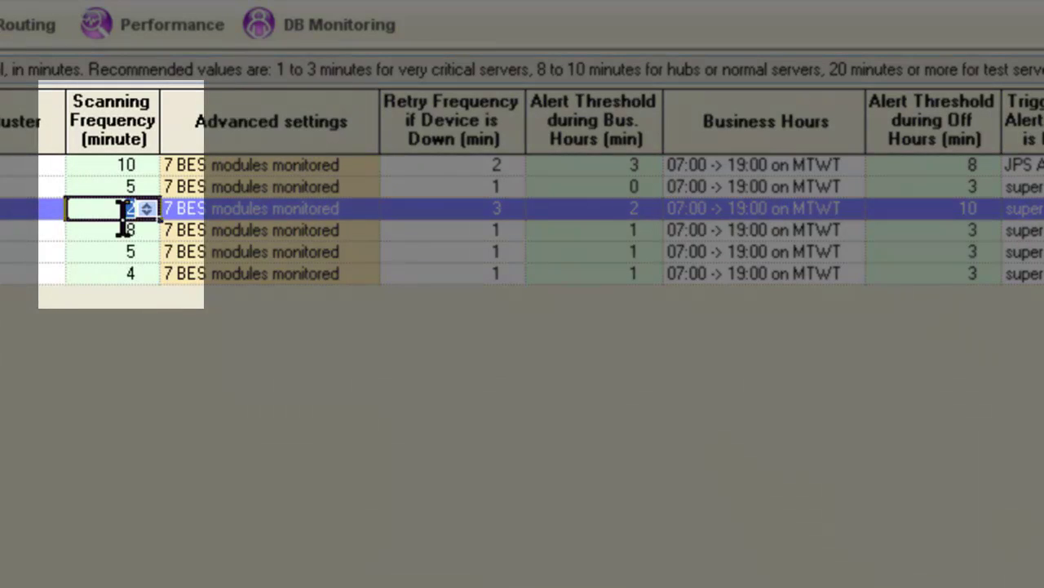
pyautogui.click(110, 230)
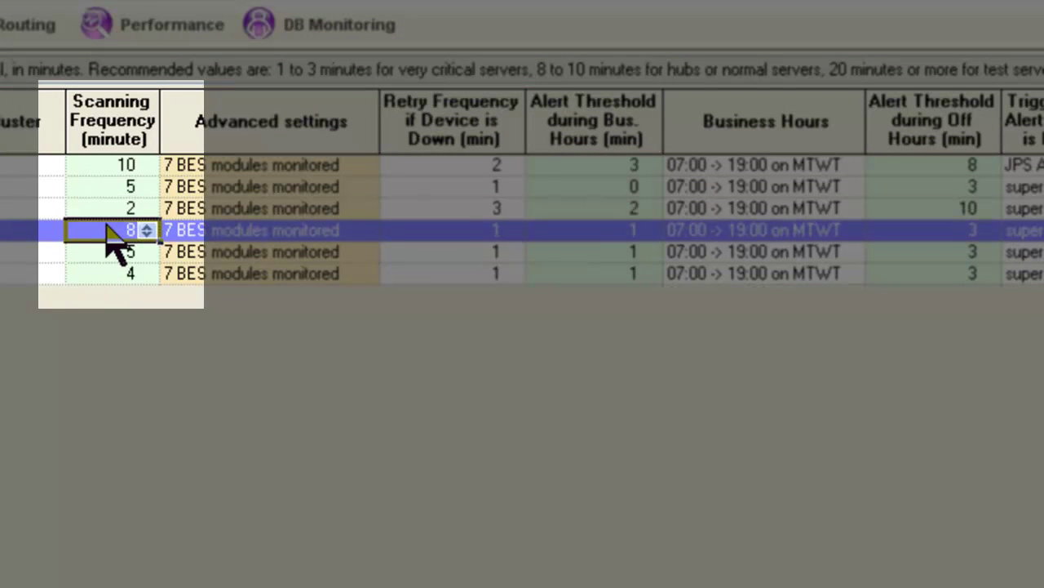
pyautogui.click(106, 274)
pyautogui.click(106, 187)
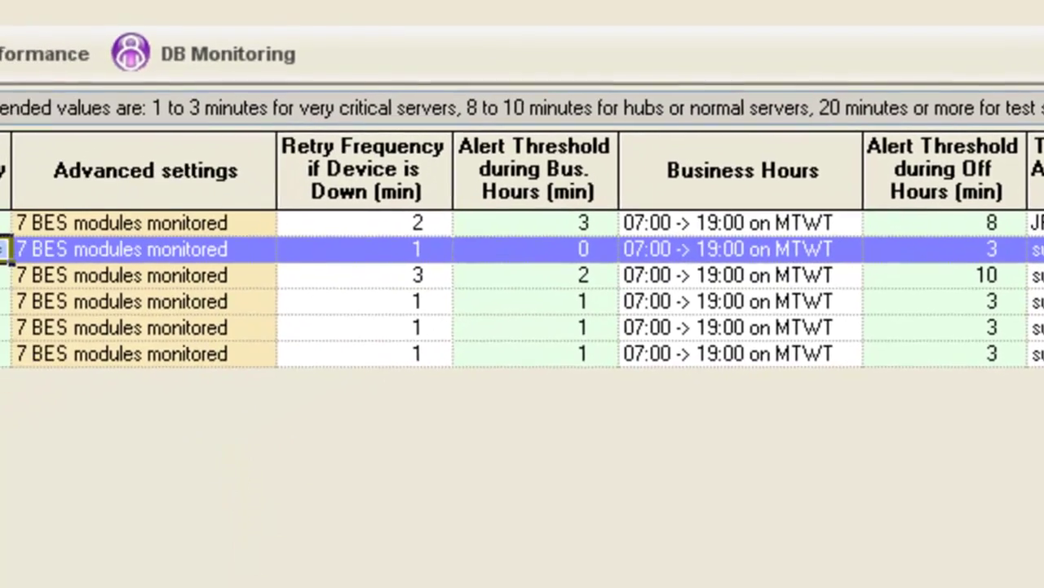
# Step: Open the alert profile configuration from the fourth server's BES-down alert and look through the available profiles, keeping the current one
pyautogui.click(65, 262)
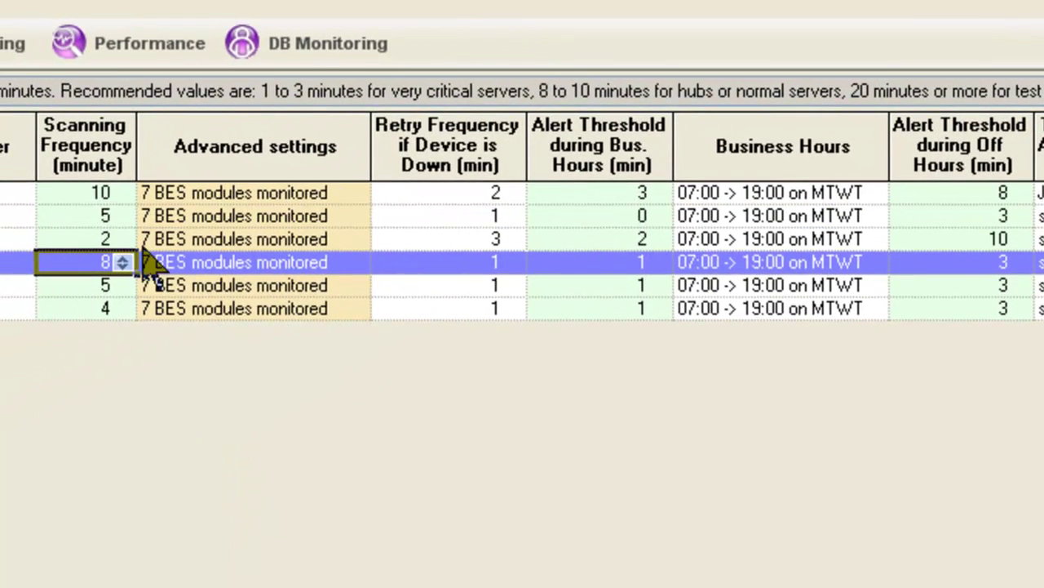
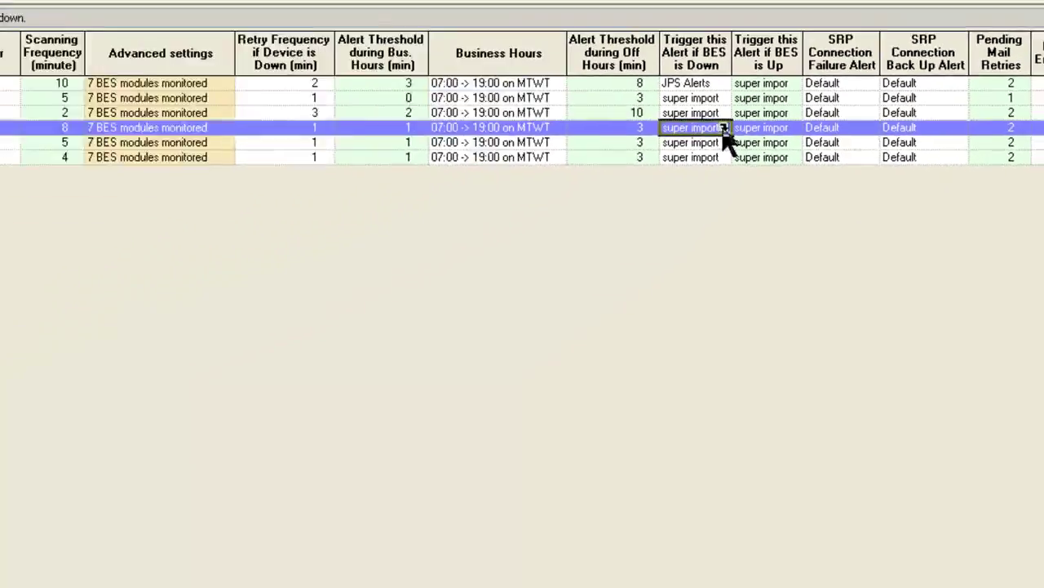
pyautogui.doubleClick(484, 290)
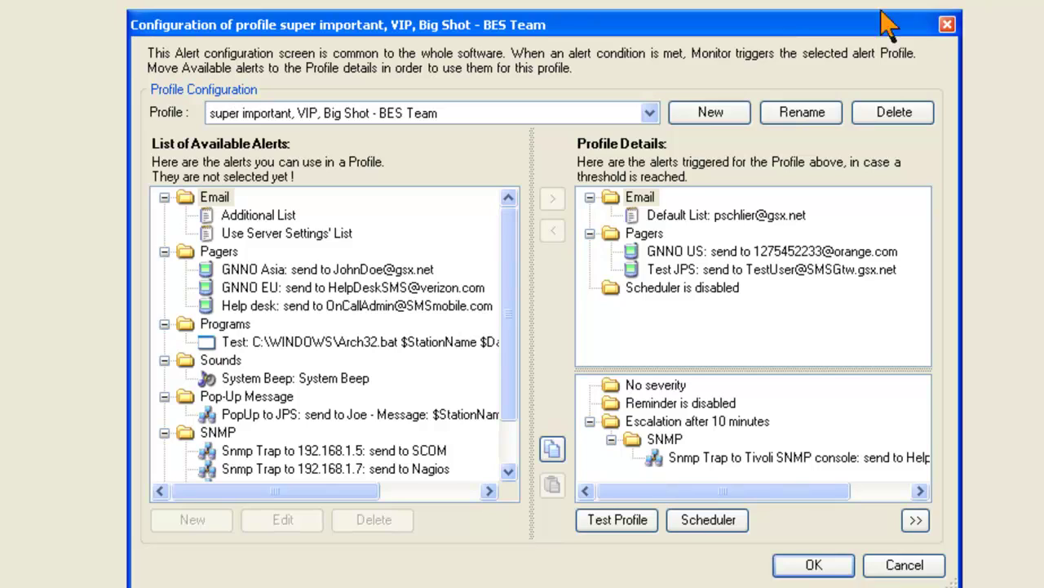
pyautogui.click(649, 113)
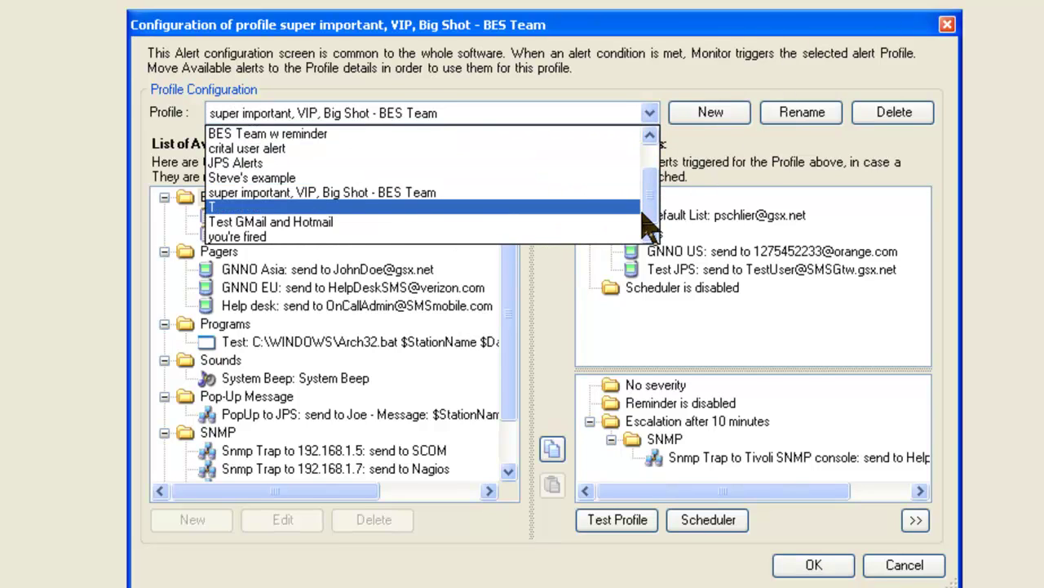
pyautogui.scroll(1, 644, 212)
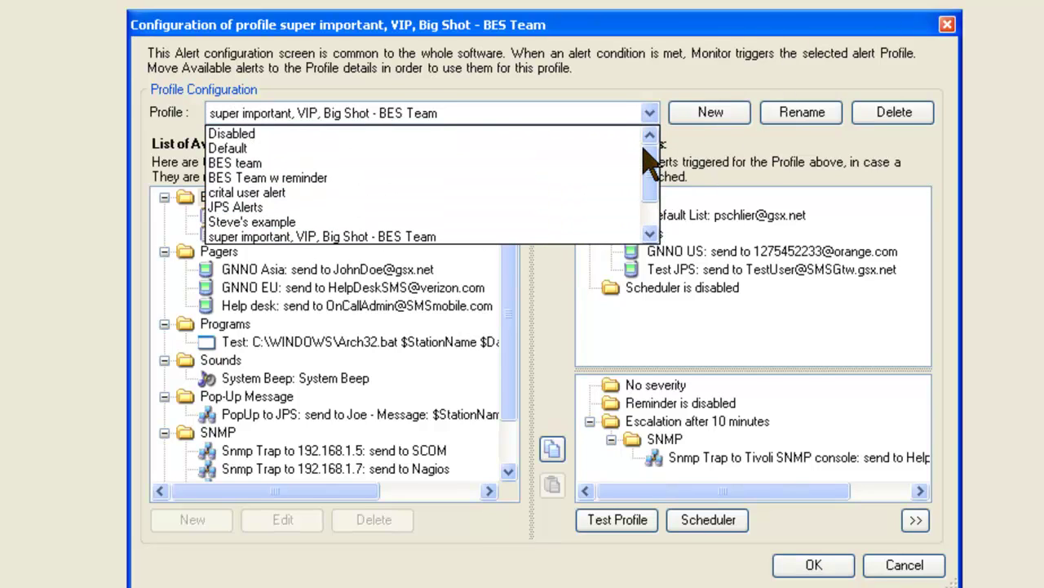
pyautogui.click(823, 149)
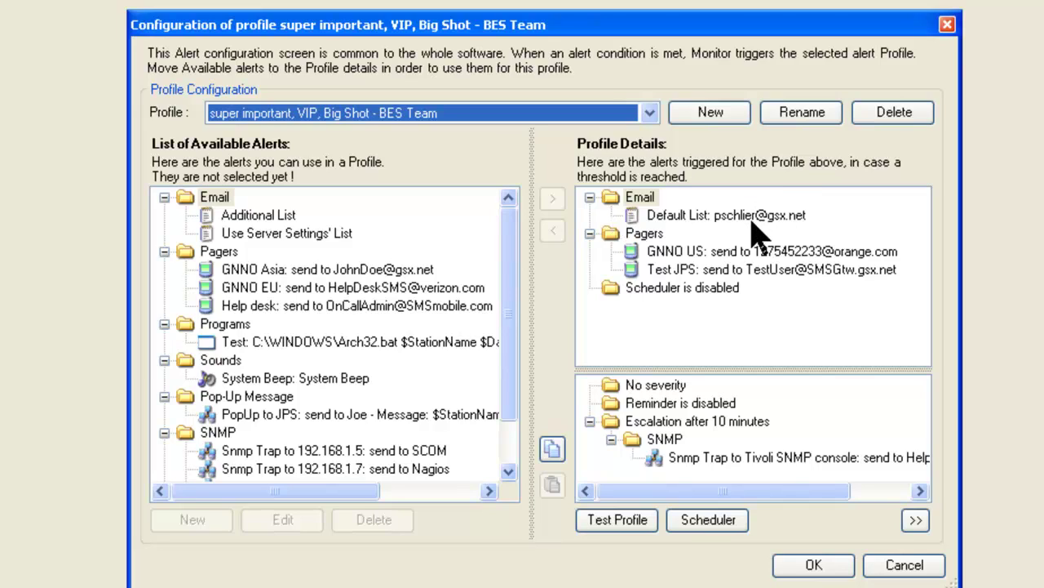
# Step: Add the Additional List email alert and the Help desk pager alert to the profile details
pyautogui.click(269, 217)
pyautogui.click(552, 198)
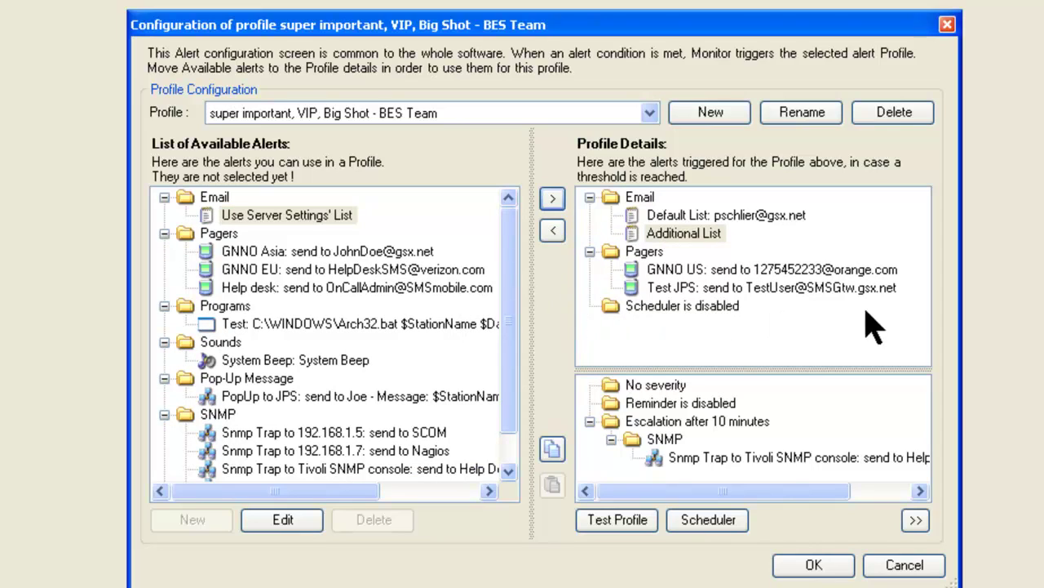
pyautogui.click(352, 297)
pyautogui.click(552, 198)
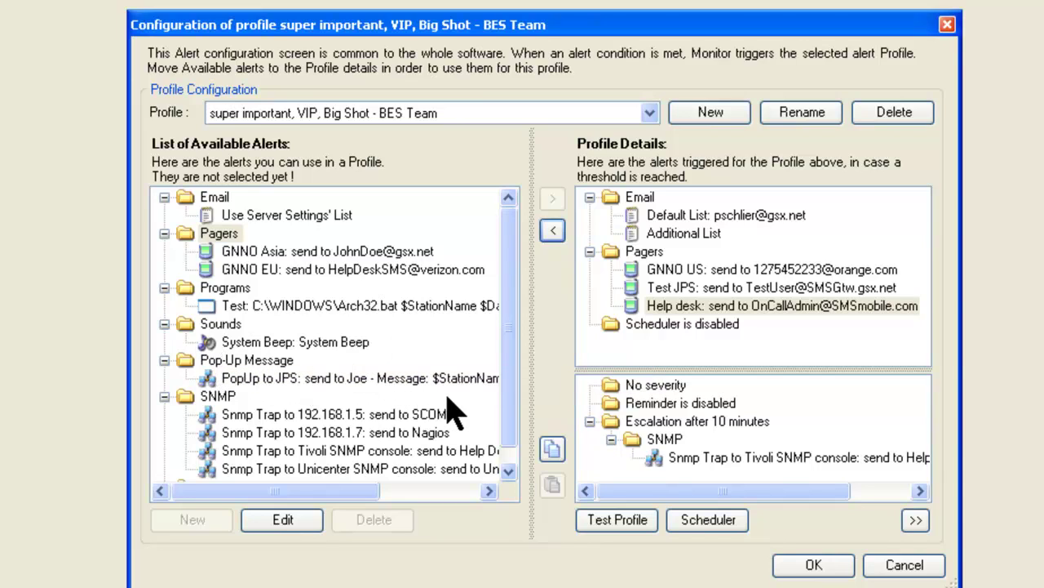
# Step: Look through the remaining available alerts and select the SMS category at the end of the list
pyautogui.click(509, 472)
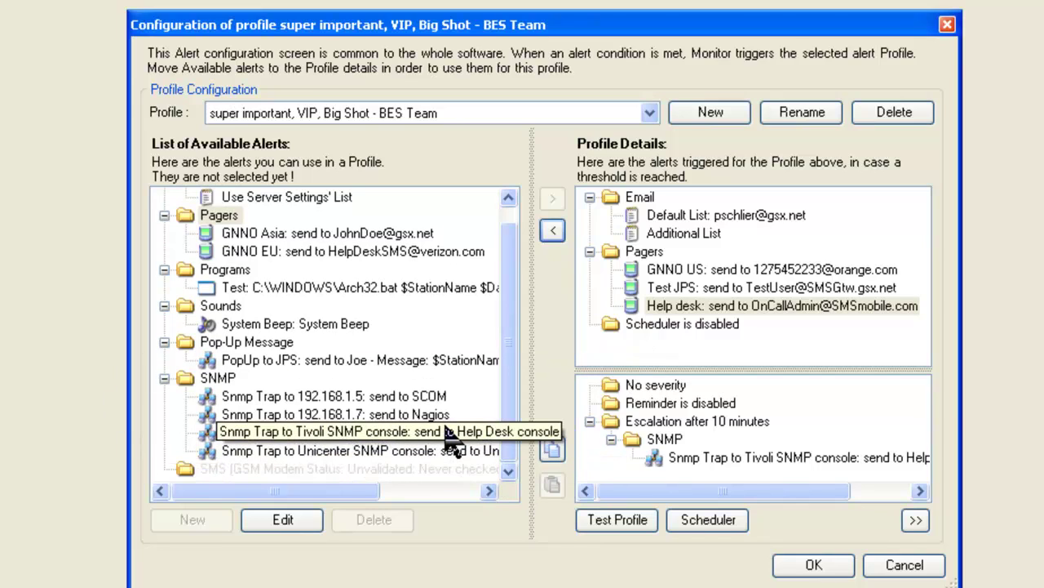
pyautogui.moveTo(512, 418); pyautogui.dragTo(503, 380)
pyautogui.click(508, 471)
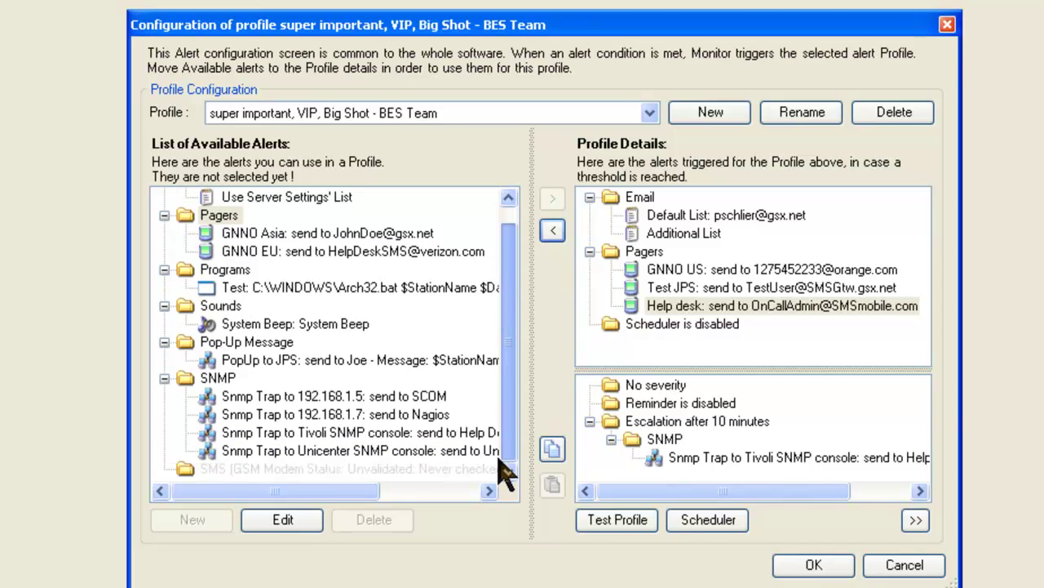
pyautogui.click(217, 471)
pyautogui.click(217, 471)
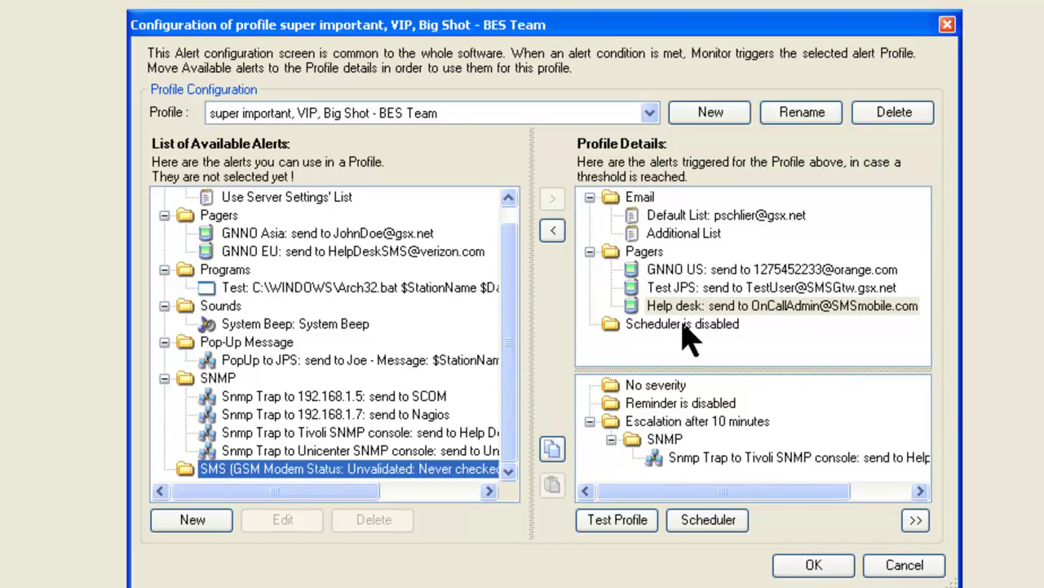
# Step: Inspect the Help desk pager's weekly schedule for week 25 of 2010 in the Alert Scheduler, and close the scheduler
pyautogui.click(709, 519)
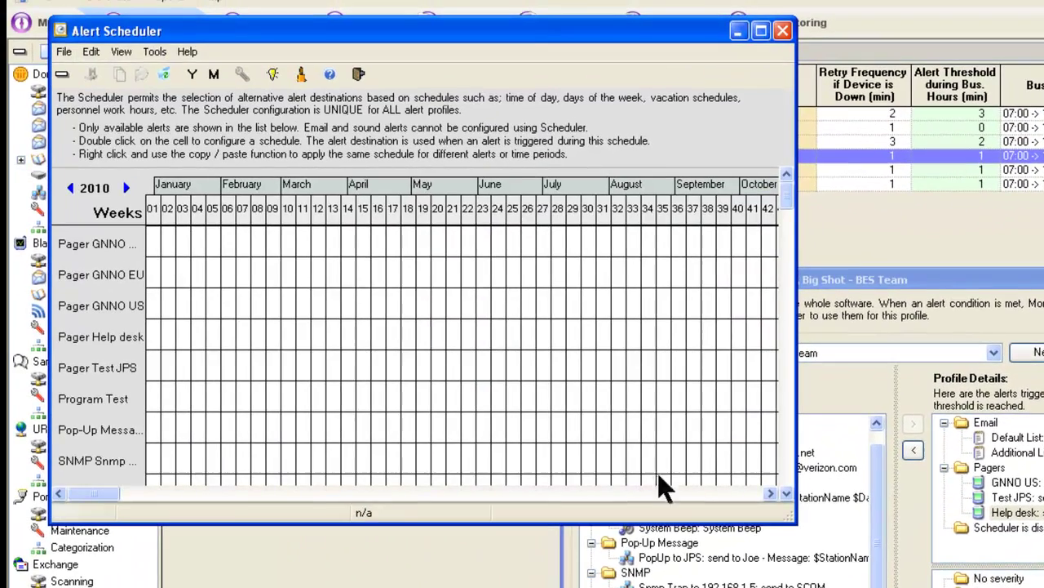
pyautogui.doubleClick(513, 338)
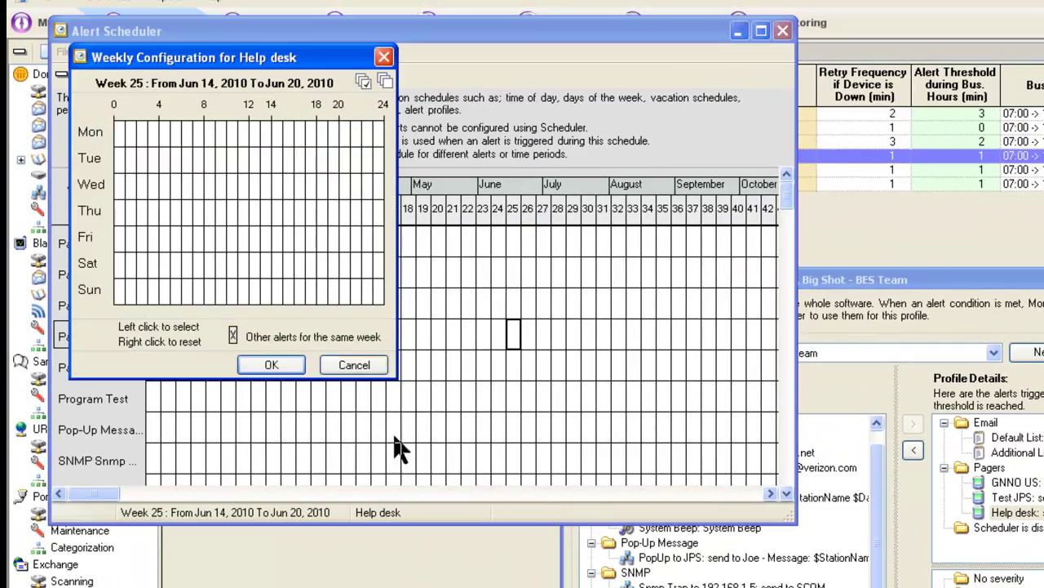
pyautogui.click(358, 367)
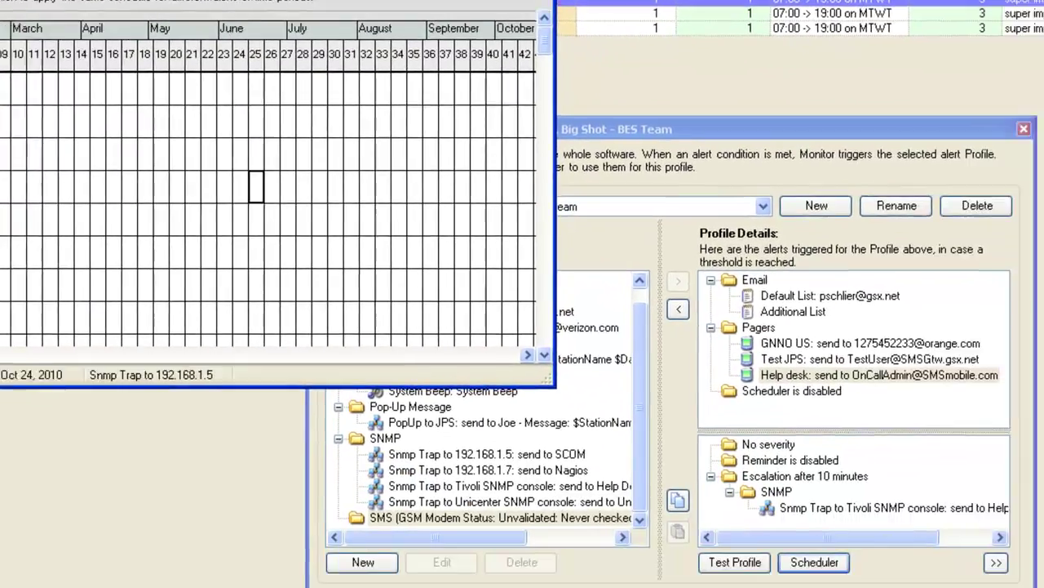
pyautogui.click(921, 524)
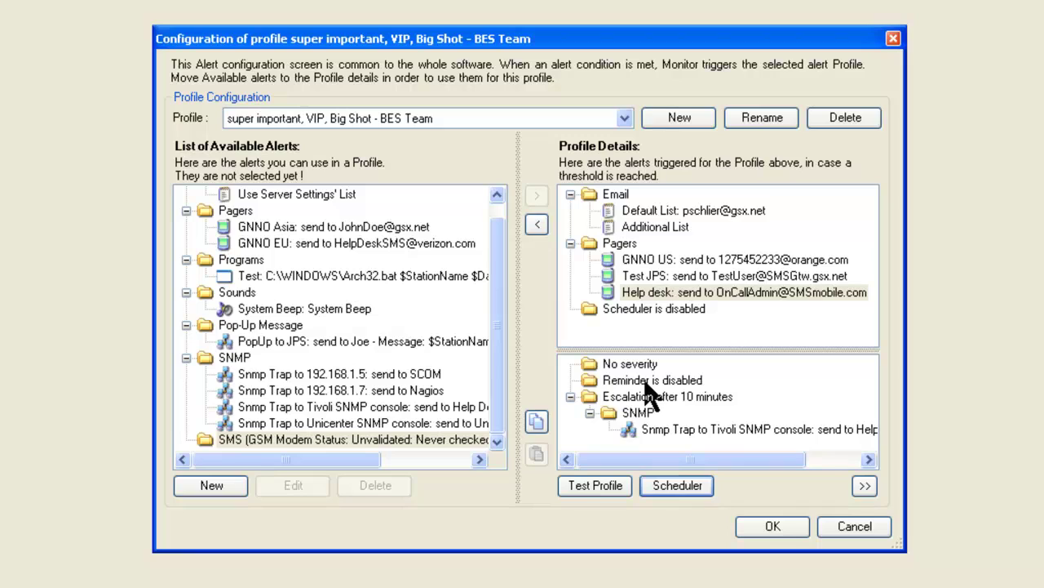
# Step: Browse the list of existing alert profiles again and close it without choosing another profile
pyautogui.click(625, 119)
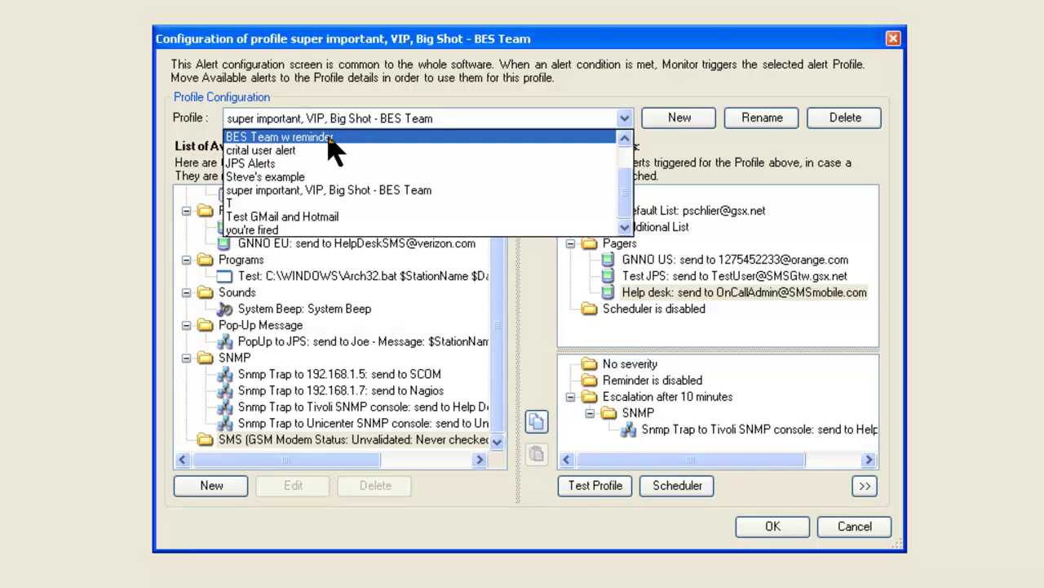
pyautogui.click(625, 137)
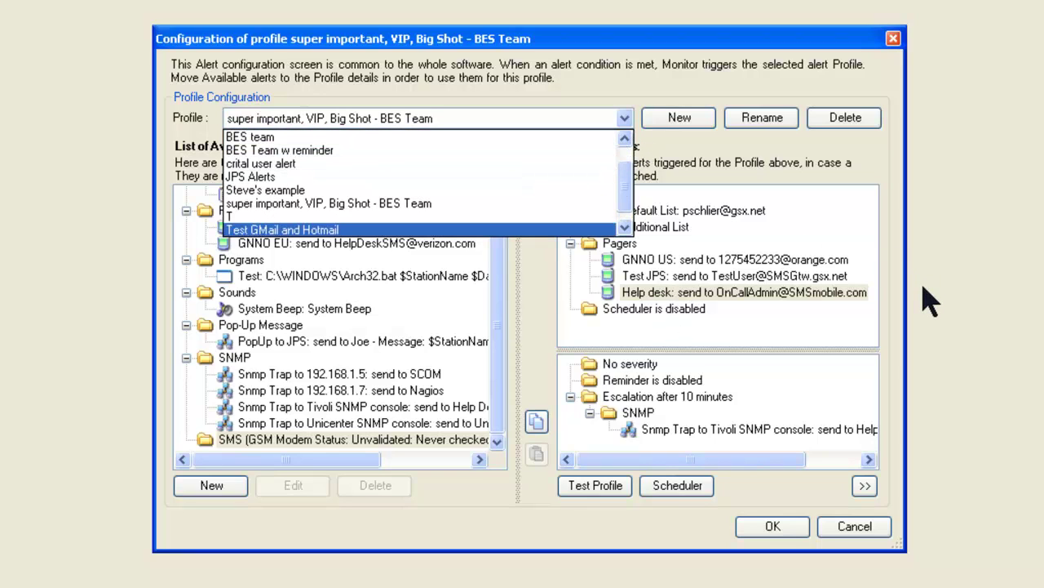
pyautogui.press('Escape')
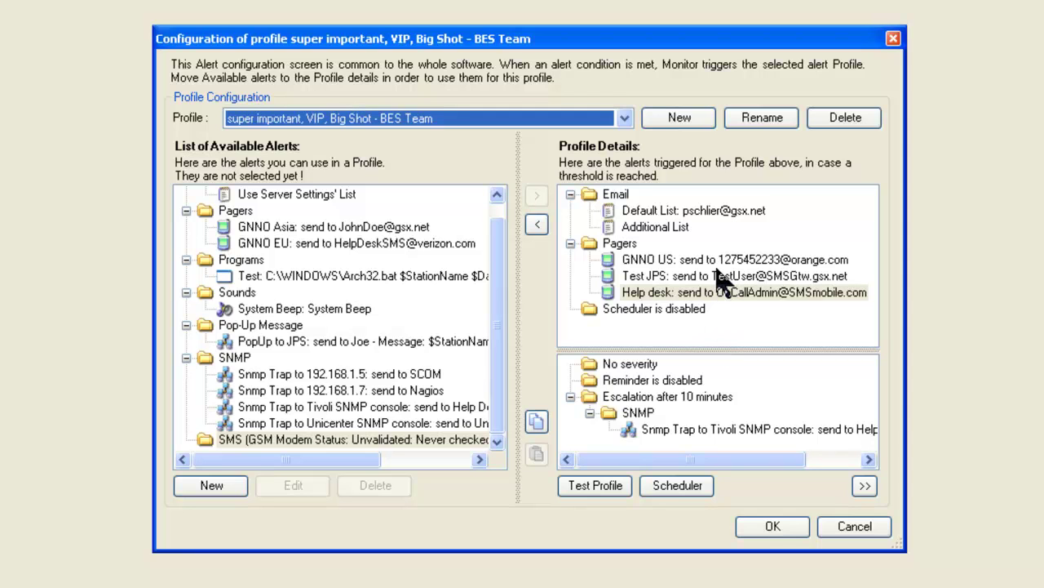
# Step: Try an escalation delay of 22 minutes in the profile's escalation configuration, and cancel the dialog
pyautogui.doubleClick(653, 397)
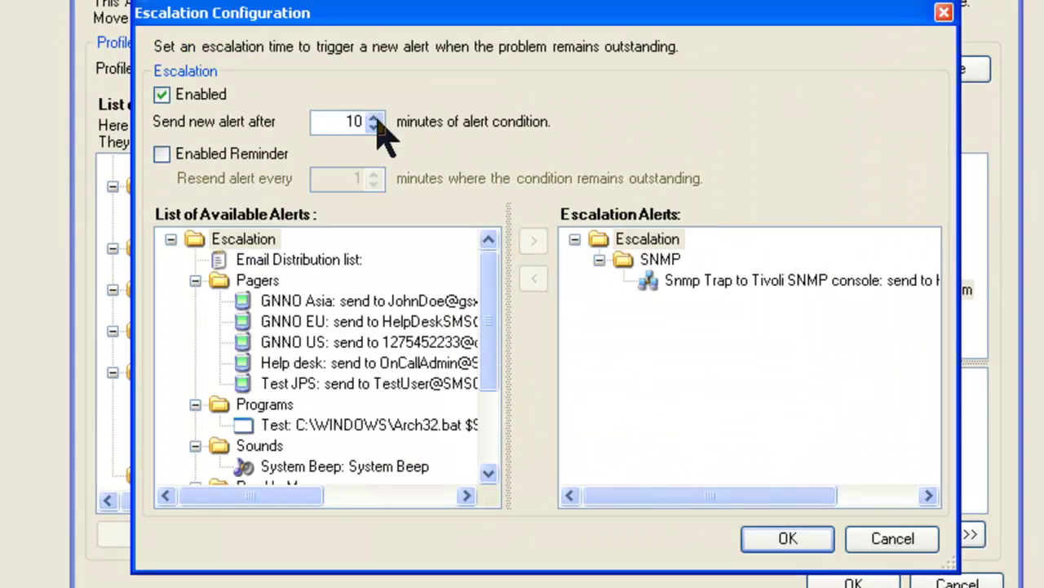
pyautogui.moveTo(344, 120); pyautogui.dragTo(372, 121)
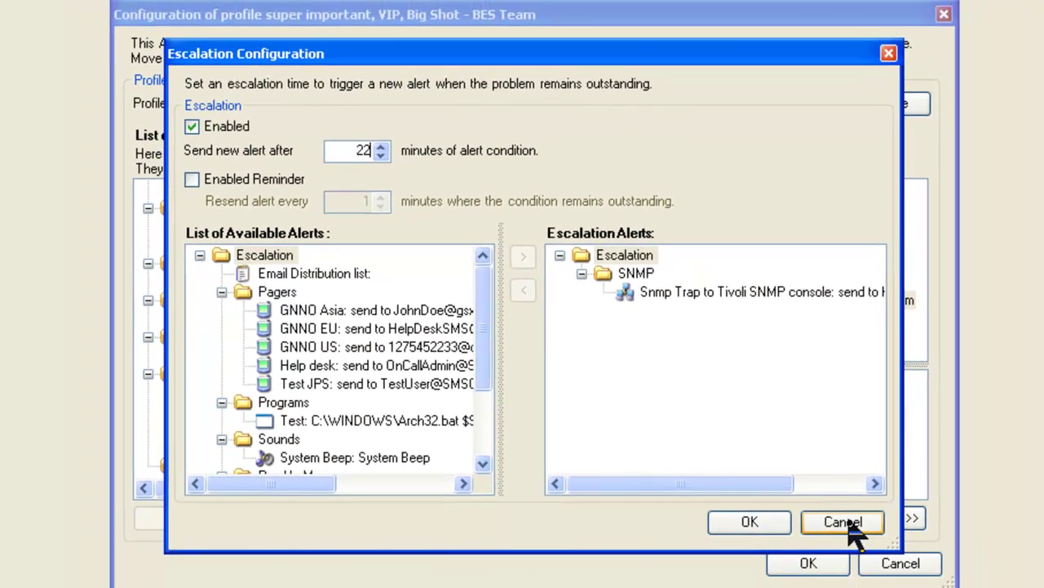
pyautogui.click(892, 538)
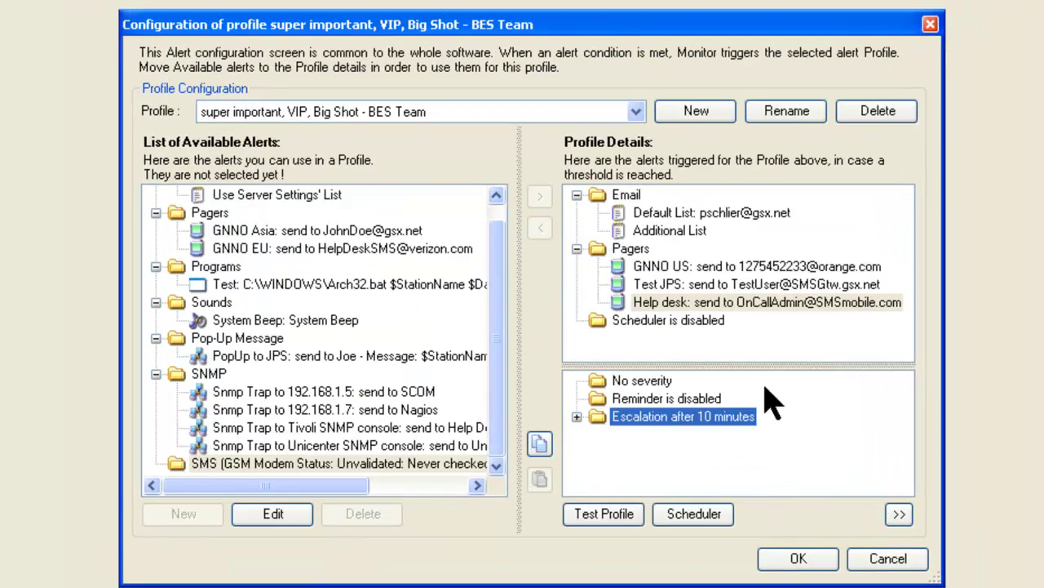